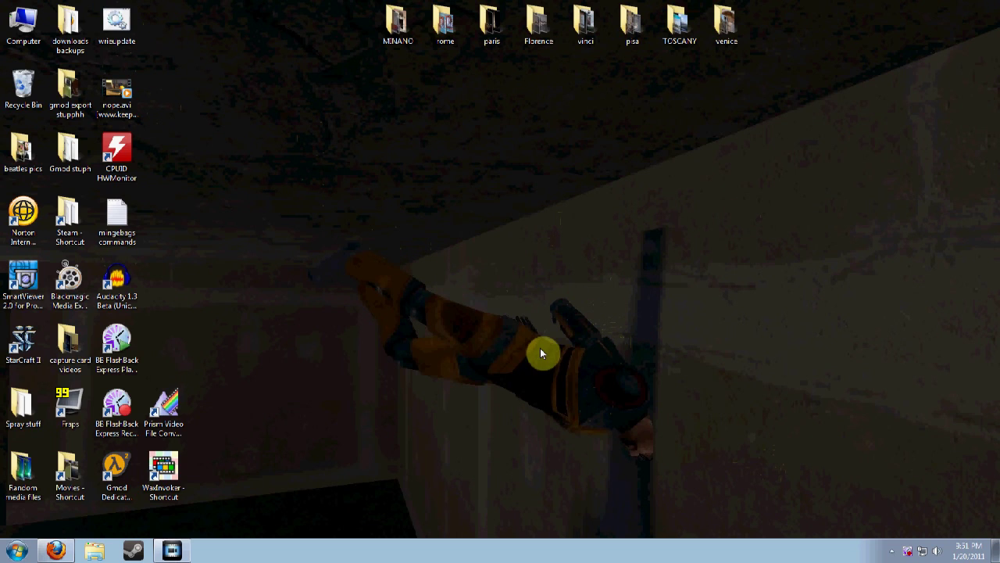
Read the update batch script's three TortoiseSVN addon-folder update lines in maximized Notepad, then close it
right_click(122, 21)
left_click(161, 37)
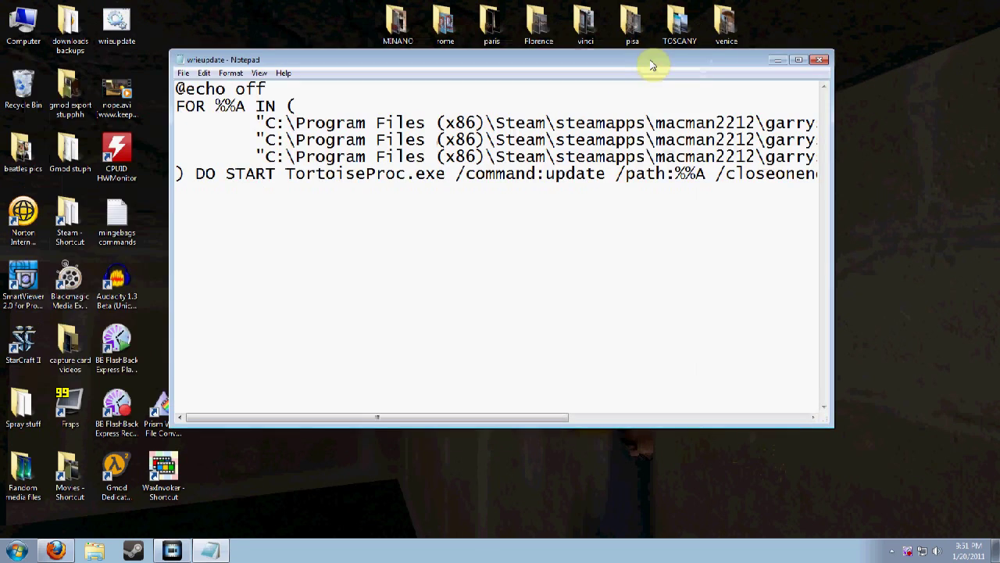
left_click_drag(714, 55, 713, 87)
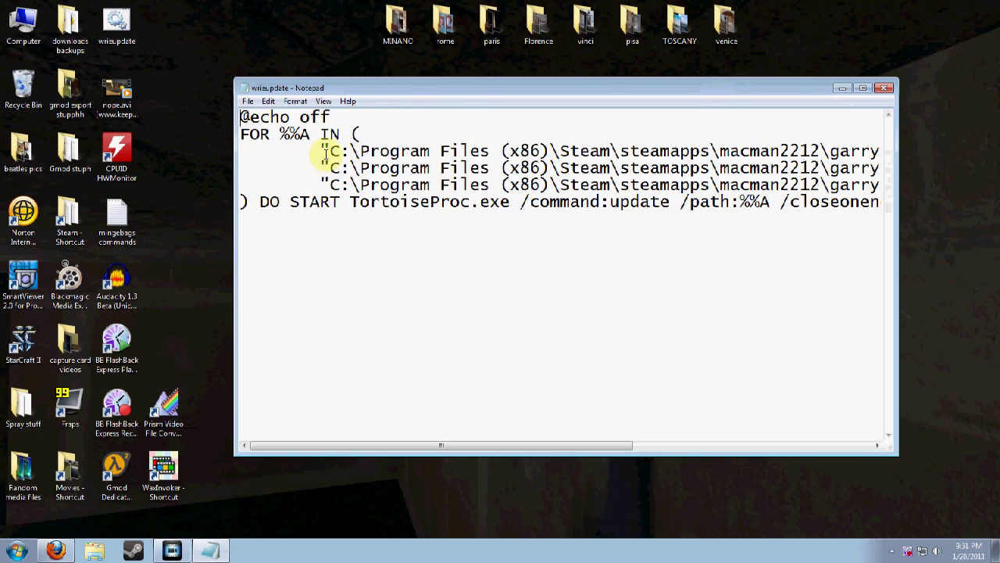
left_click_drag(482, 452, 509, 444)
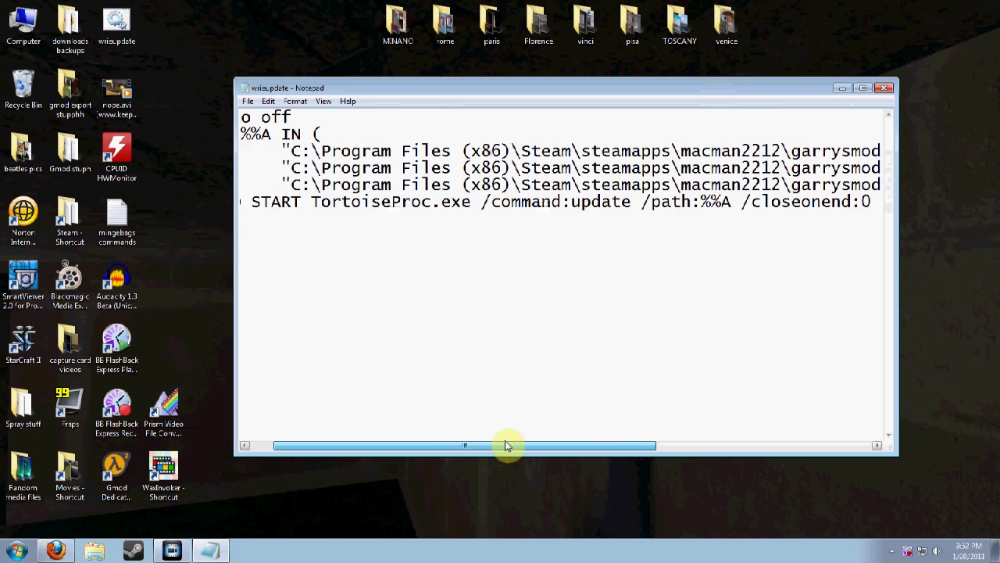
left_click(862, 89)
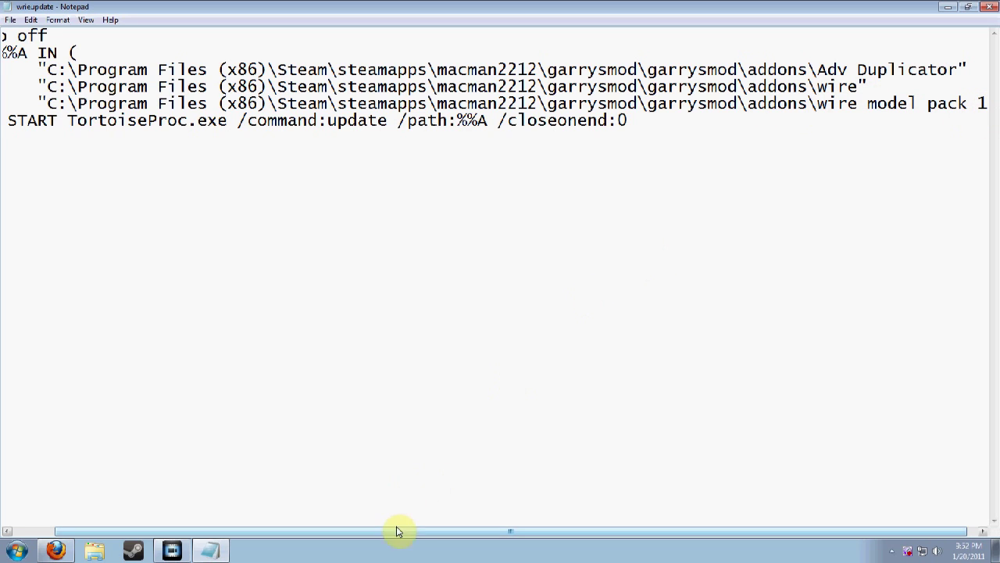
mouse_move(417, 529)
left_mouse_down()
mouse_move(558, 514)
mouse_move(390, 514)
left_mouse_up()
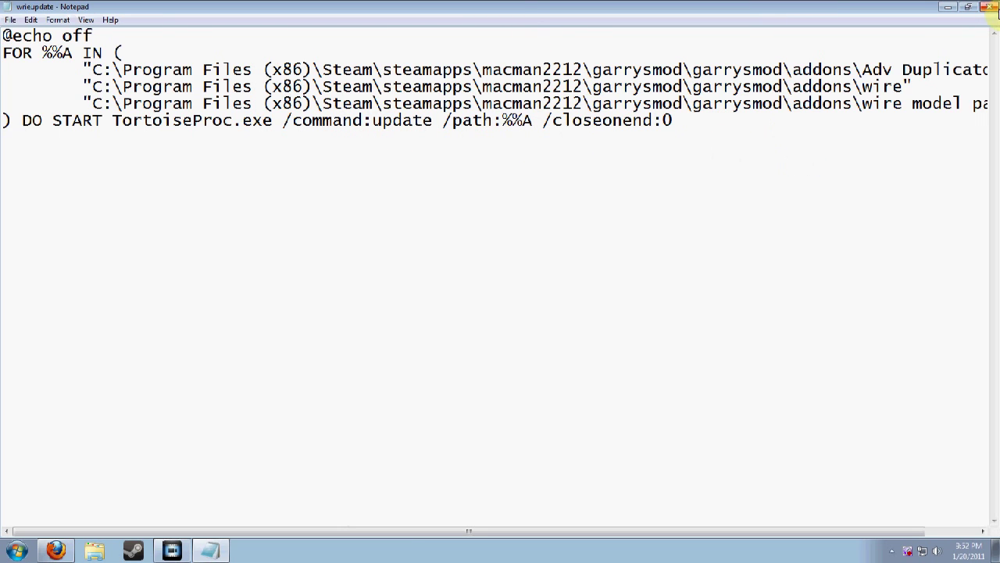
left_click(994, 6)
Run the batch file and dismiss the three finished TortoiseSVN update windows at revision 2368
double_click(117, 24)
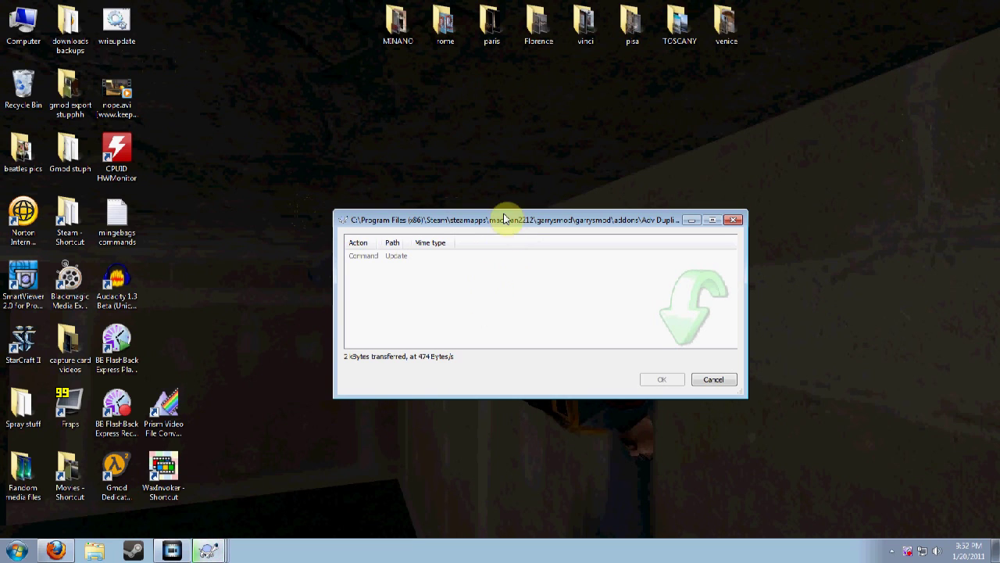
left_click_drag(648, 129, 690, 105)
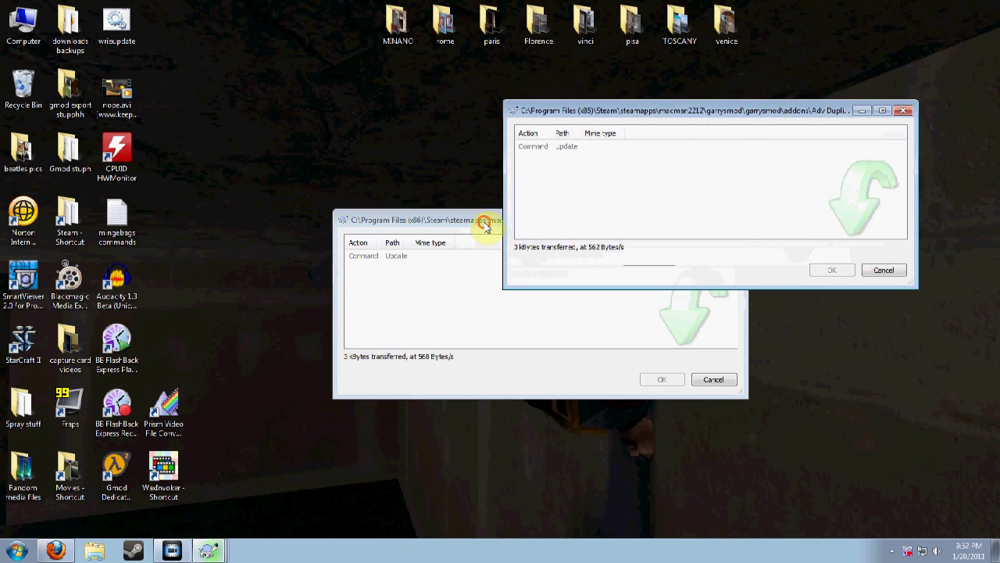
left_click_drag(486, 224, 194, 57)
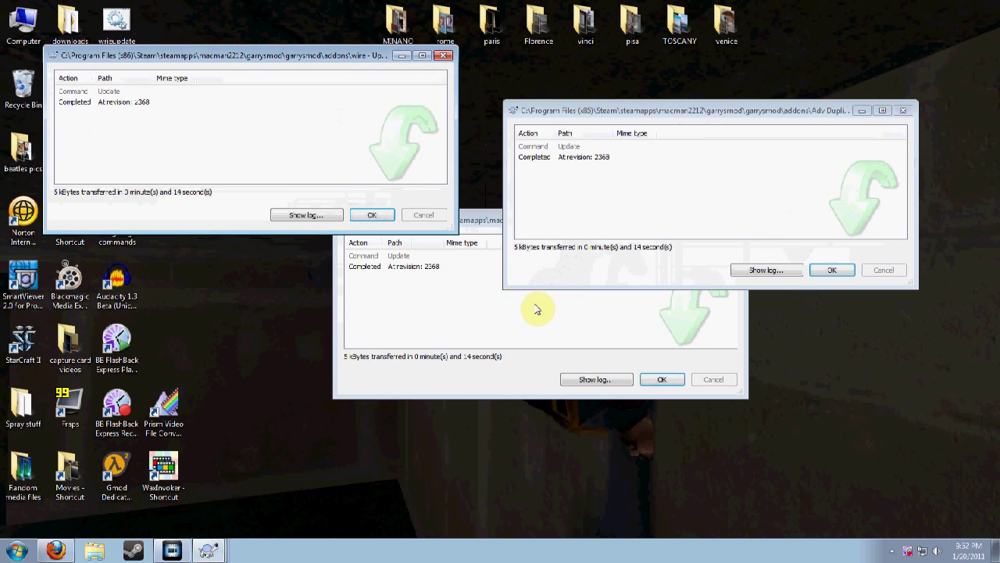
left_click(364, 215)
left_click(816, 268)
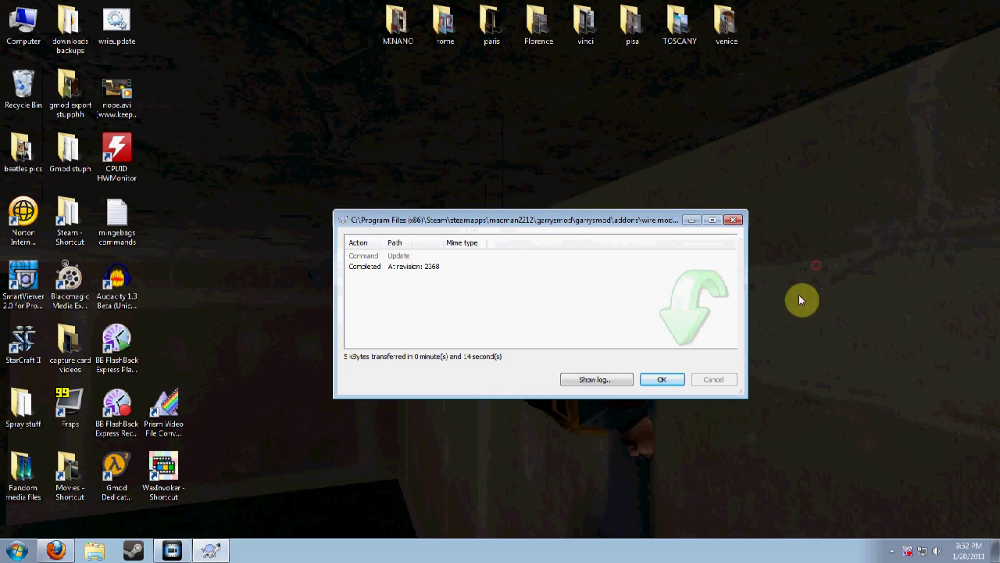
left_click(671, 379)
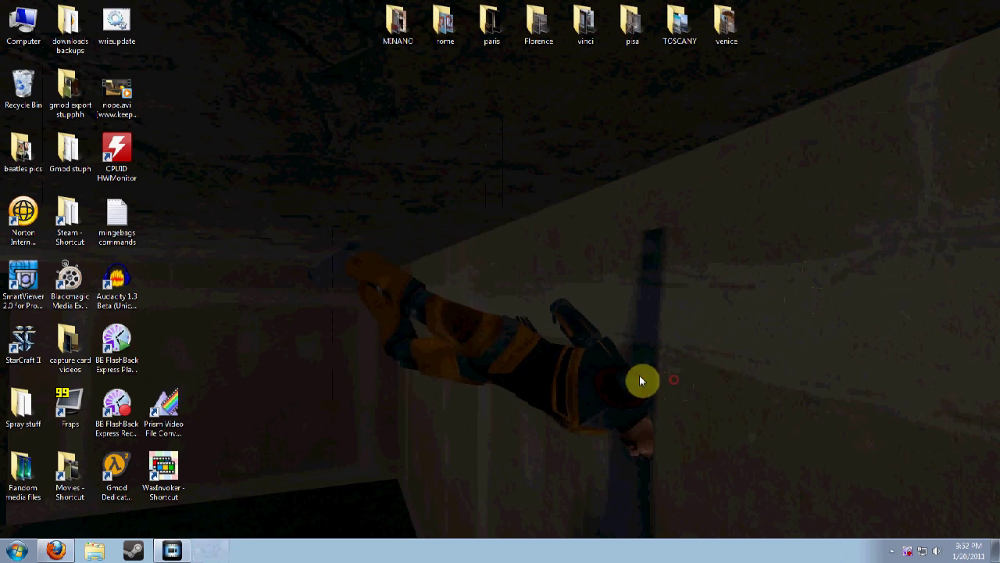
Launch Task Scheduler by searching 'tas' from Start and begin the Create Basic Task wizard
left_click(19, 552)
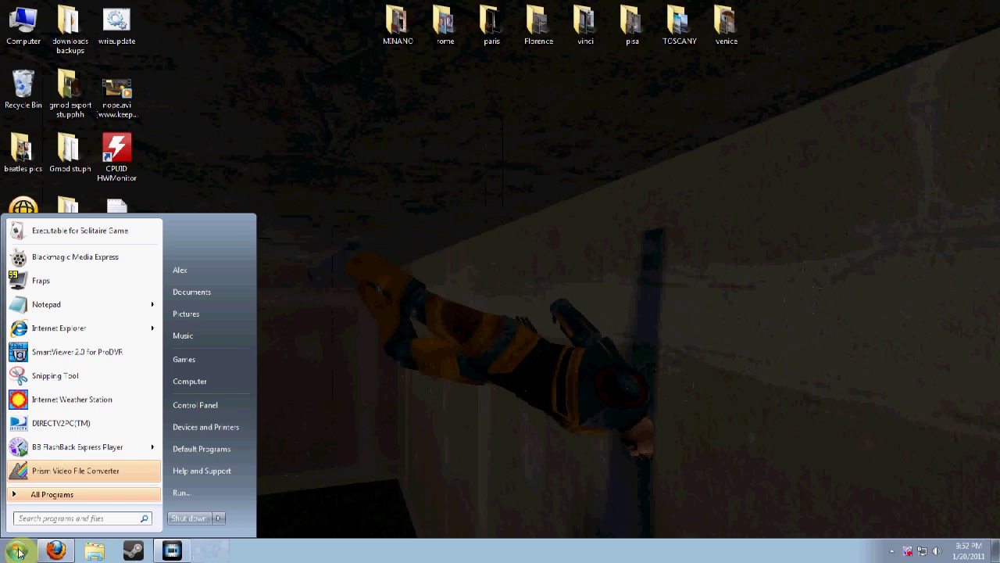
type("t")
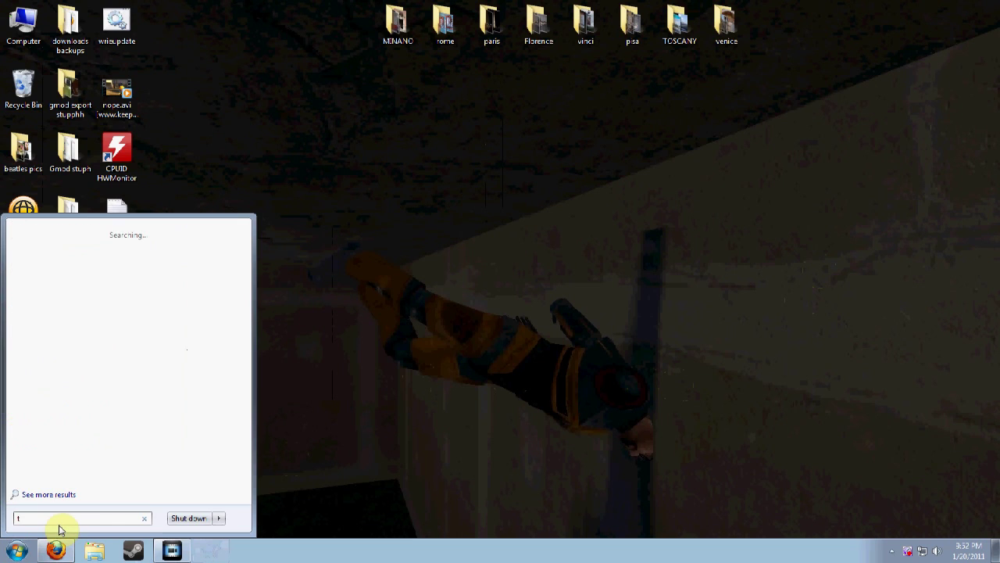
type("as")
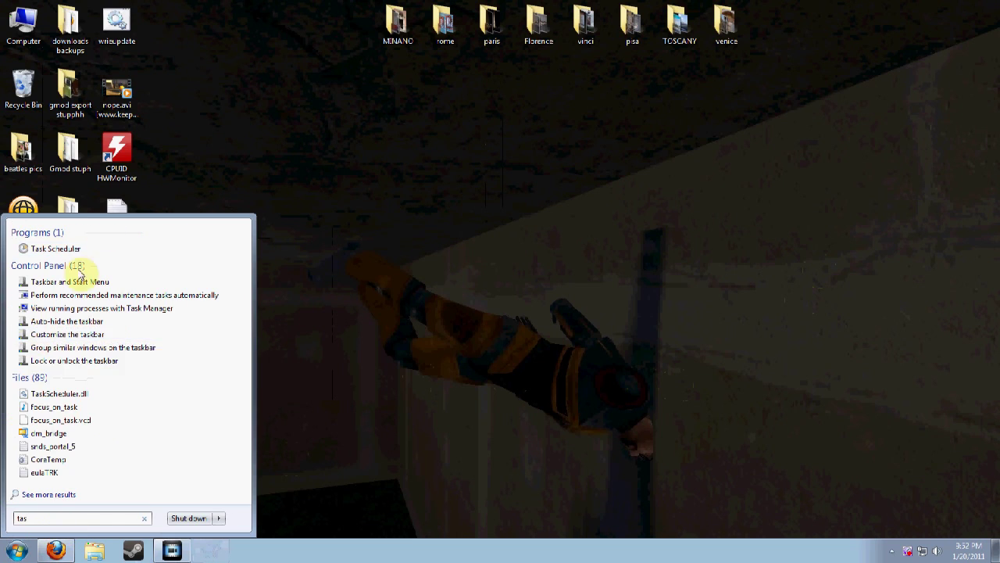
left_click(64, 248)
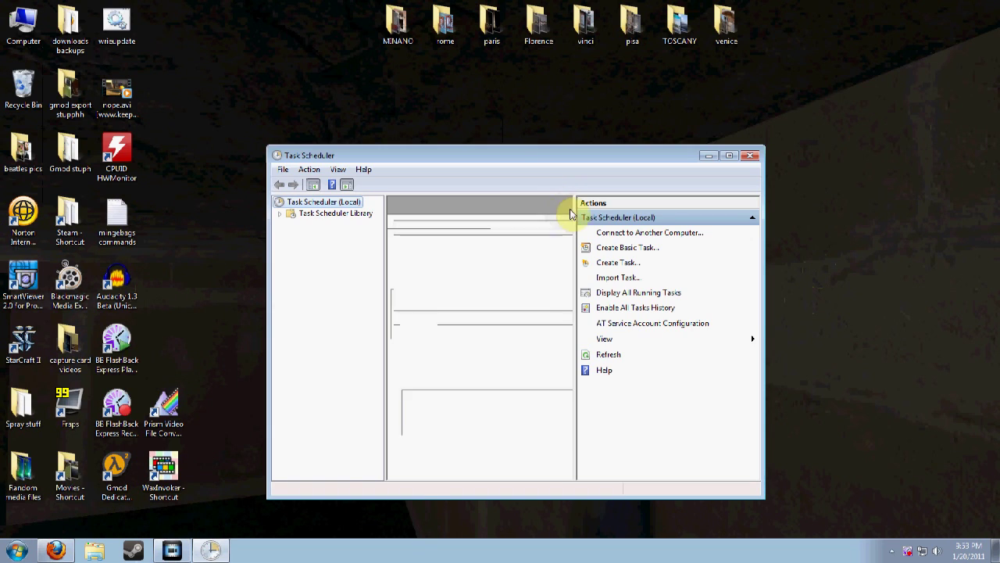
left_click(631, 248)
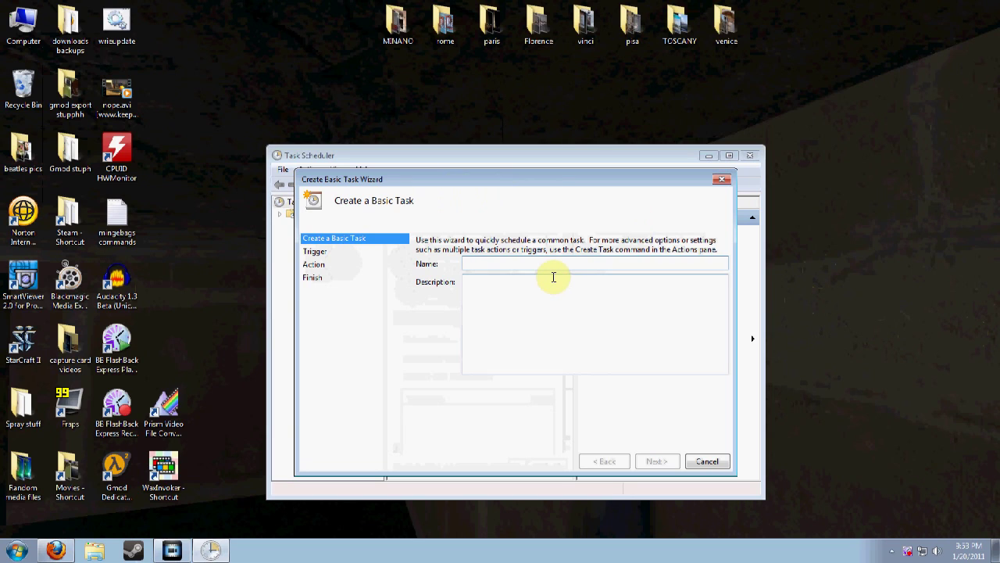
Name the task 'u', give it a daily trigger recurring every 1 day, and pick Start a program
type("update wire mod")
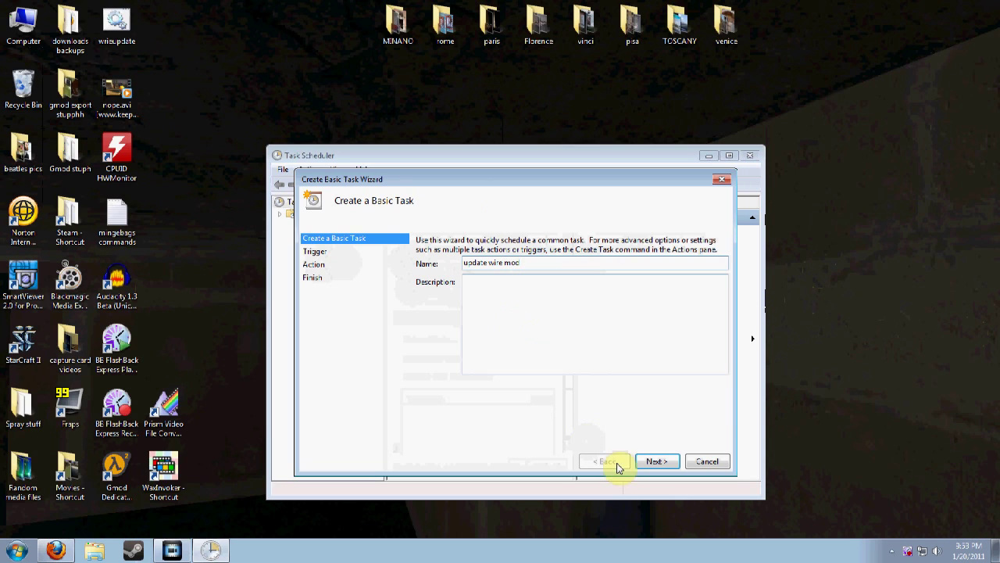
left_click(656, 461)
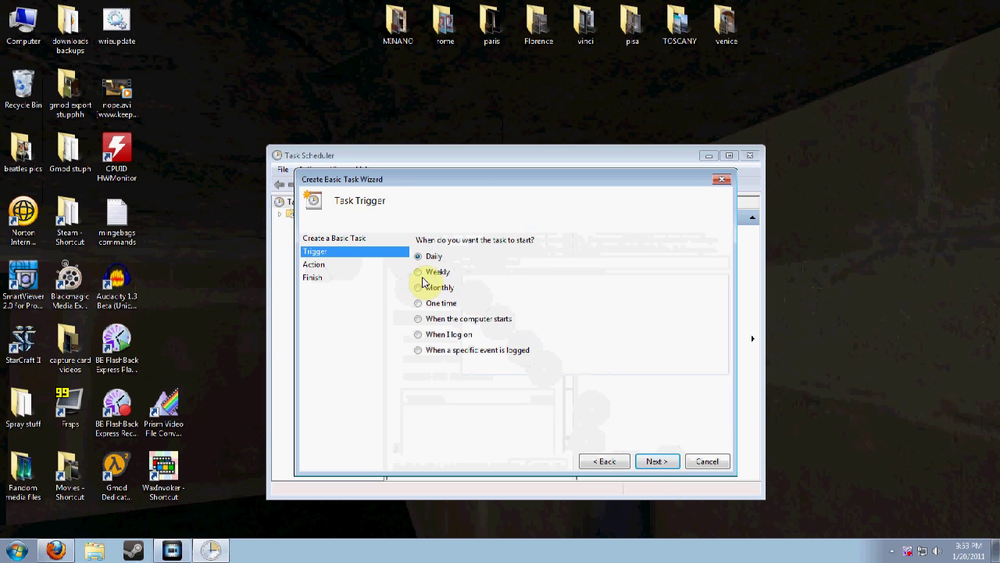
left_click(653, 462)
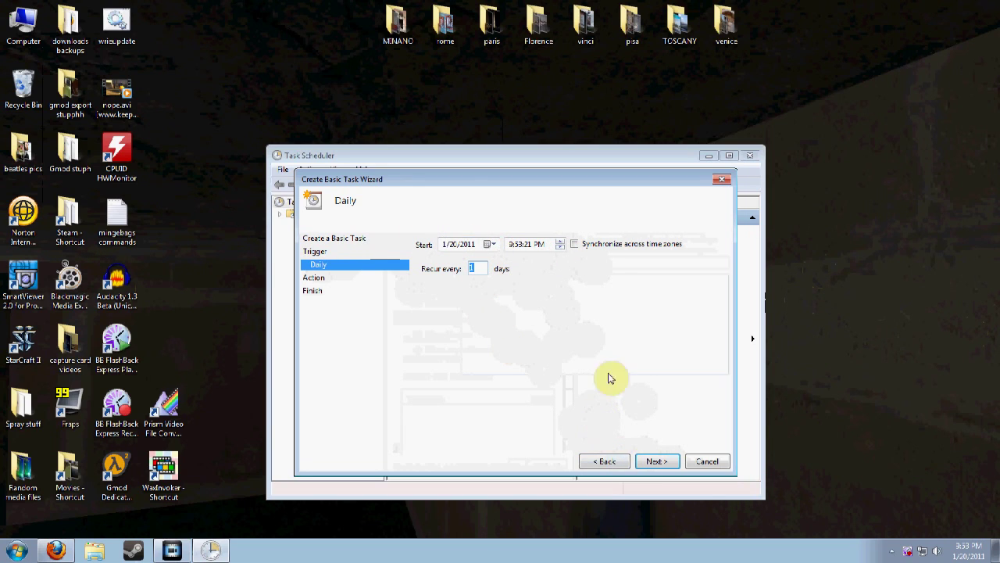
left_click(658, 463)
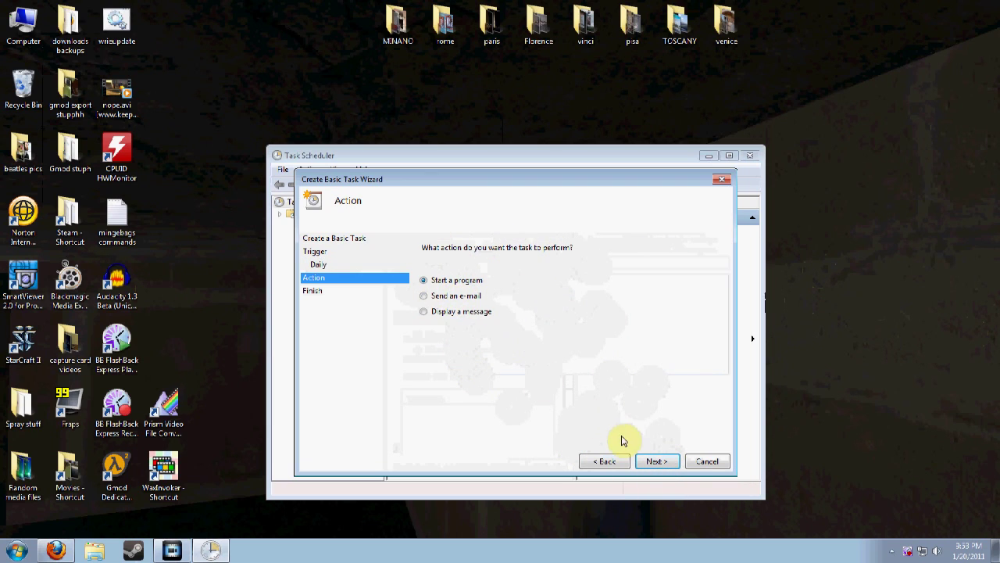
left_click(655, 461)
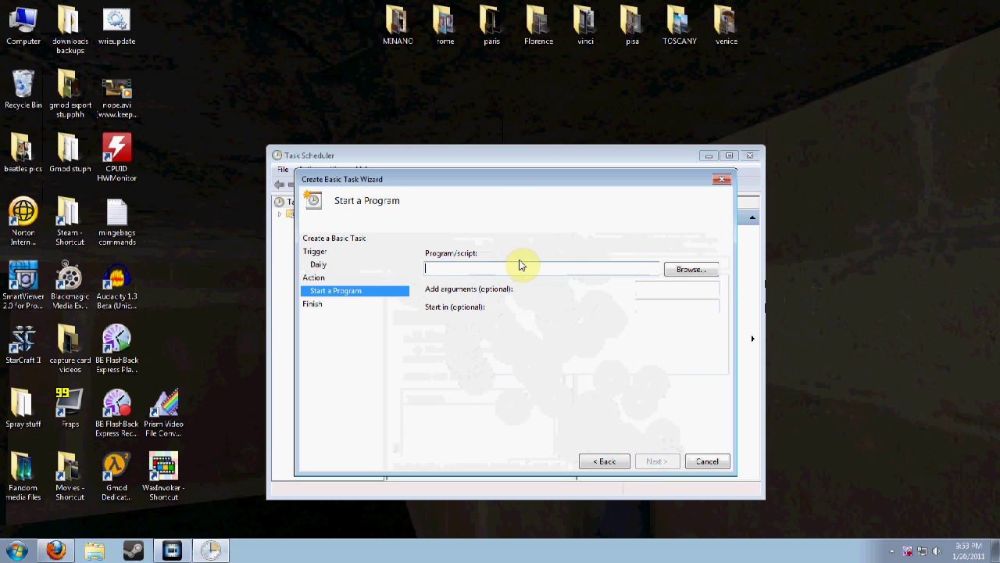
Choose the Desktop update batch file as the program to start and advance to the summary
mouse_move(117, 25)
left_mouse_down()
mouse_move(408, 202)
mouse_move(451, 268)
left_mouse_up()
left_click(679, 271)
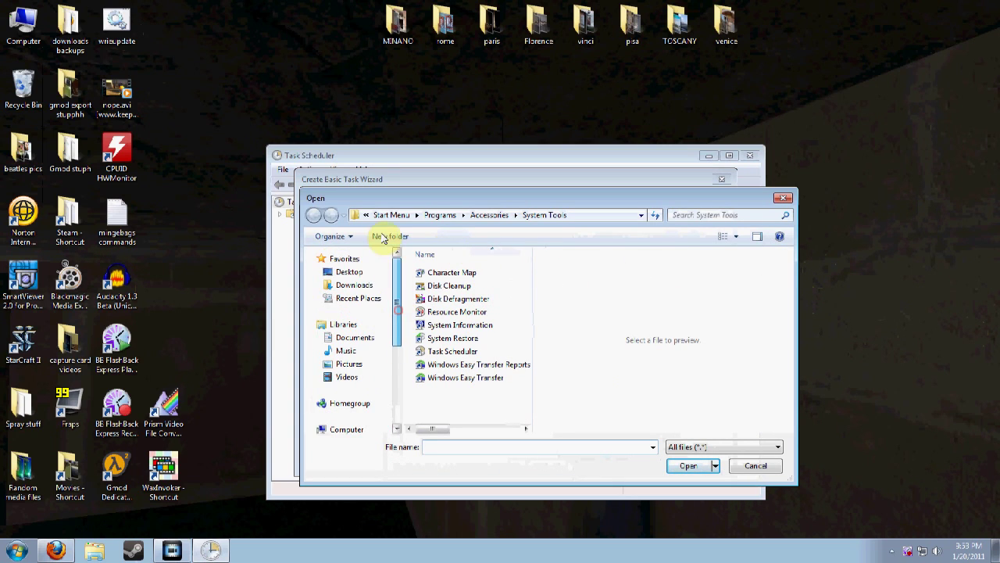
scroll(344, 262, "up", 1)
left_click(346, 271)
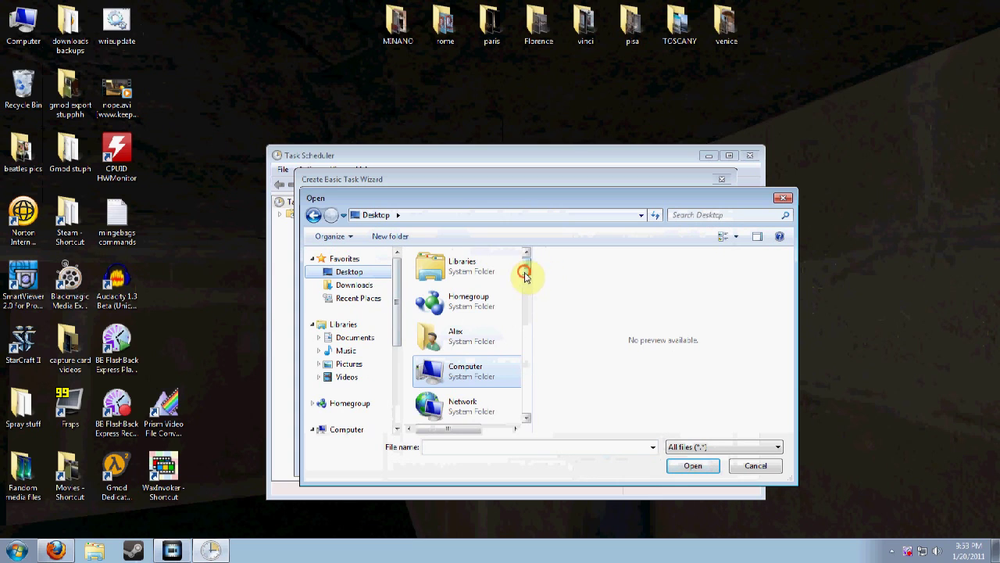
left_click_drag(525, 275, 540, 414)
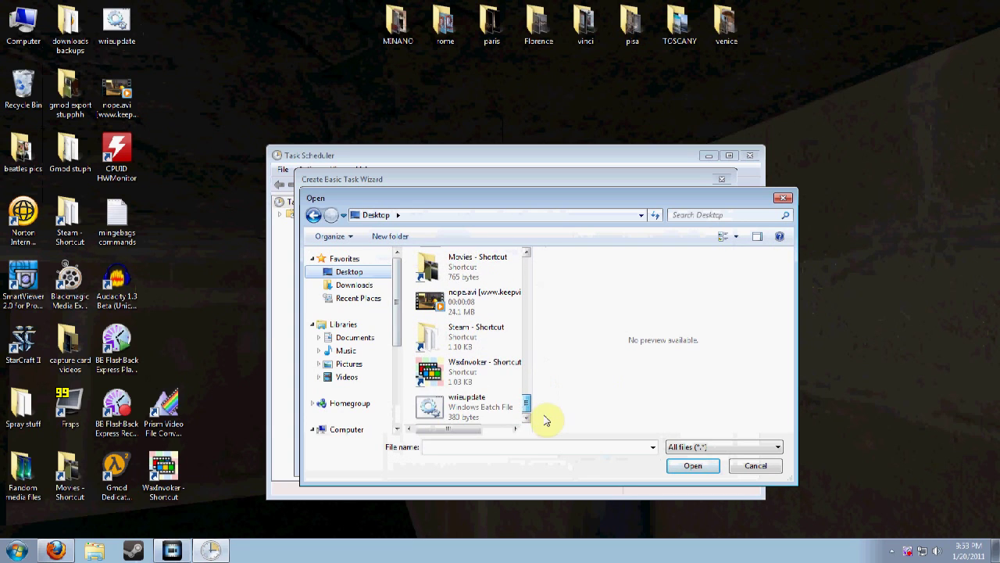
left_click(504, 410)
left_click(681, 467)
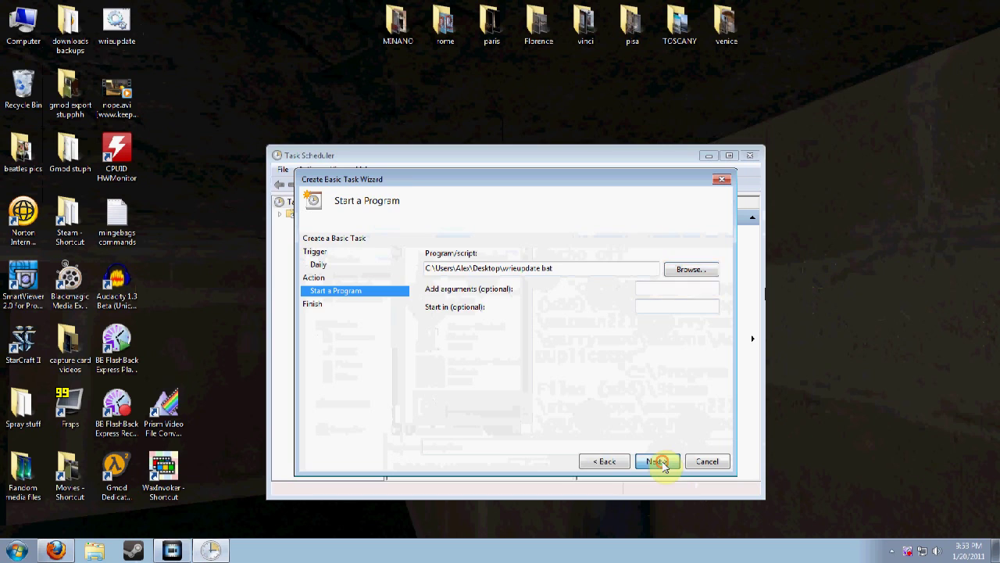
left_click(659, 463)
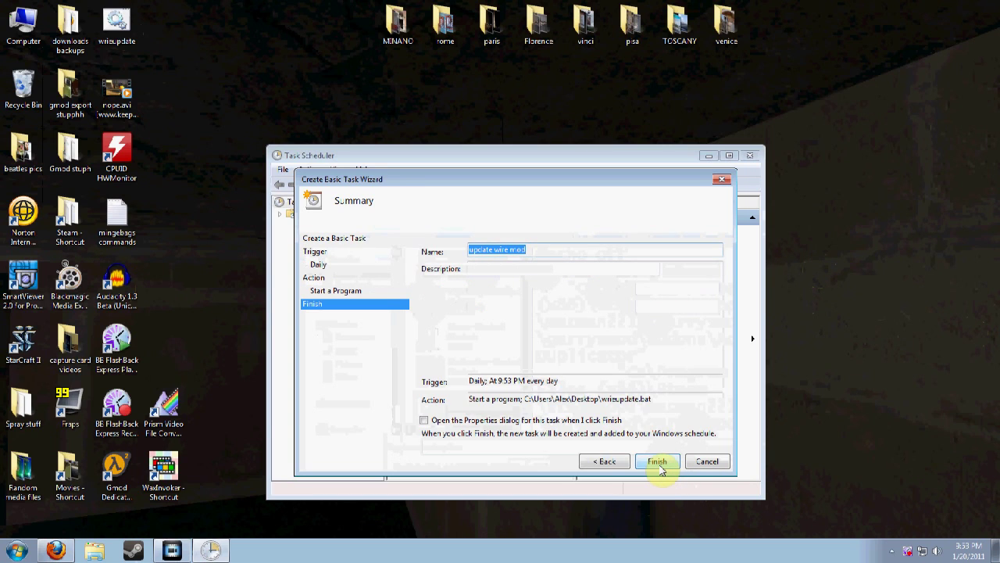
Finish the daily 9:53 PM task, refresh the task status, and close Task Scheduler
left_click(658, 462)
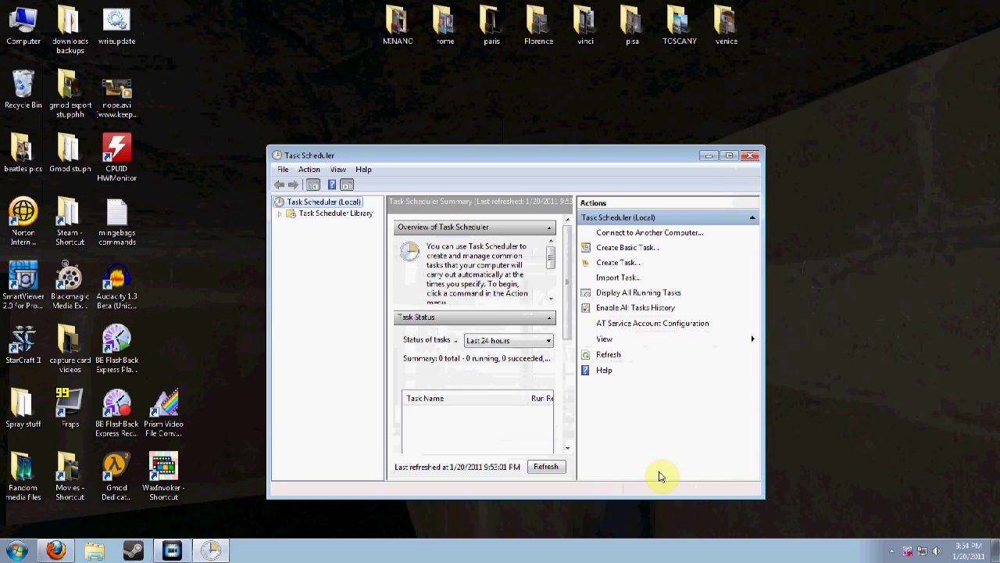
left_click(555, 467)
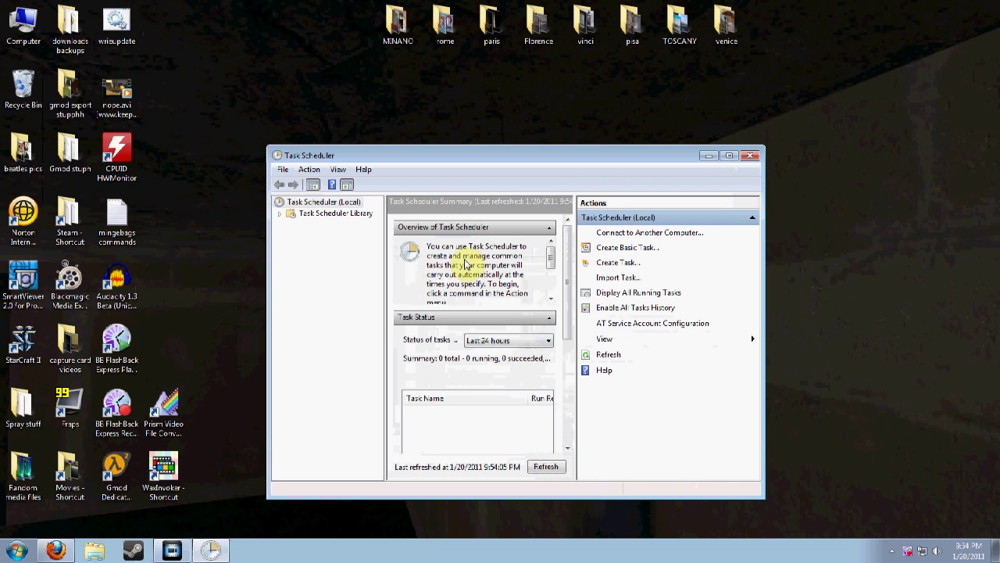
left_click(746, 158)
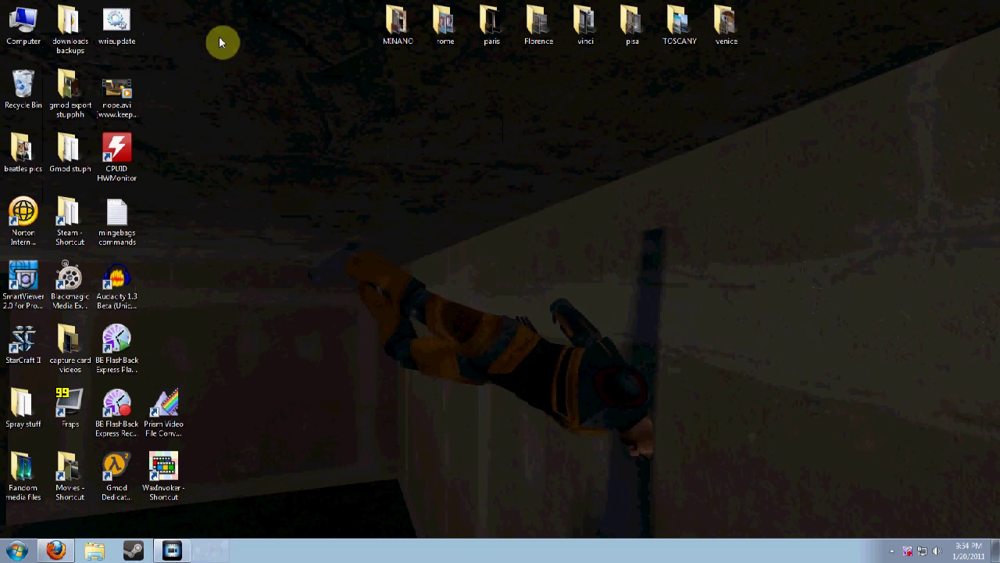